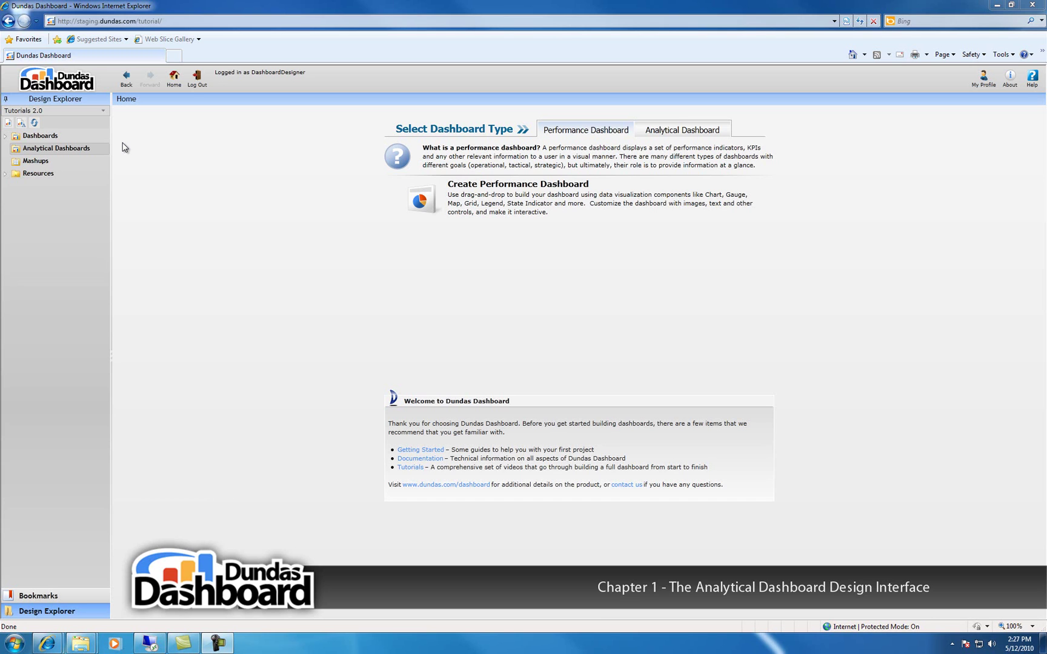
Create a new analytical dashboard named '4.2.1' in the Analytical Dashboards folder.
click(103, 149)
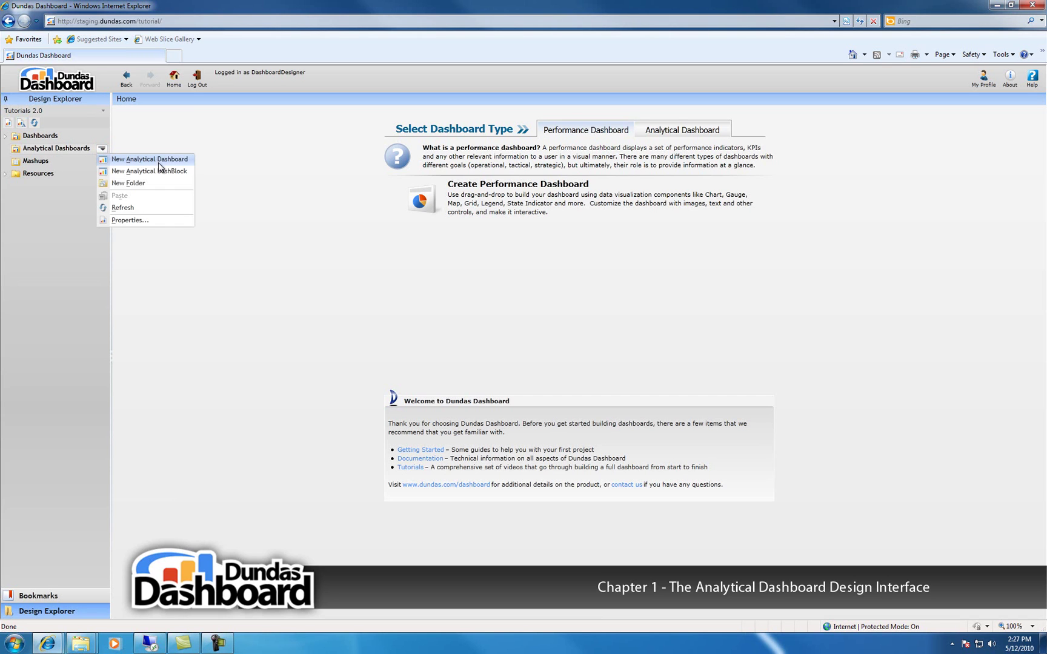
click(159, 162)
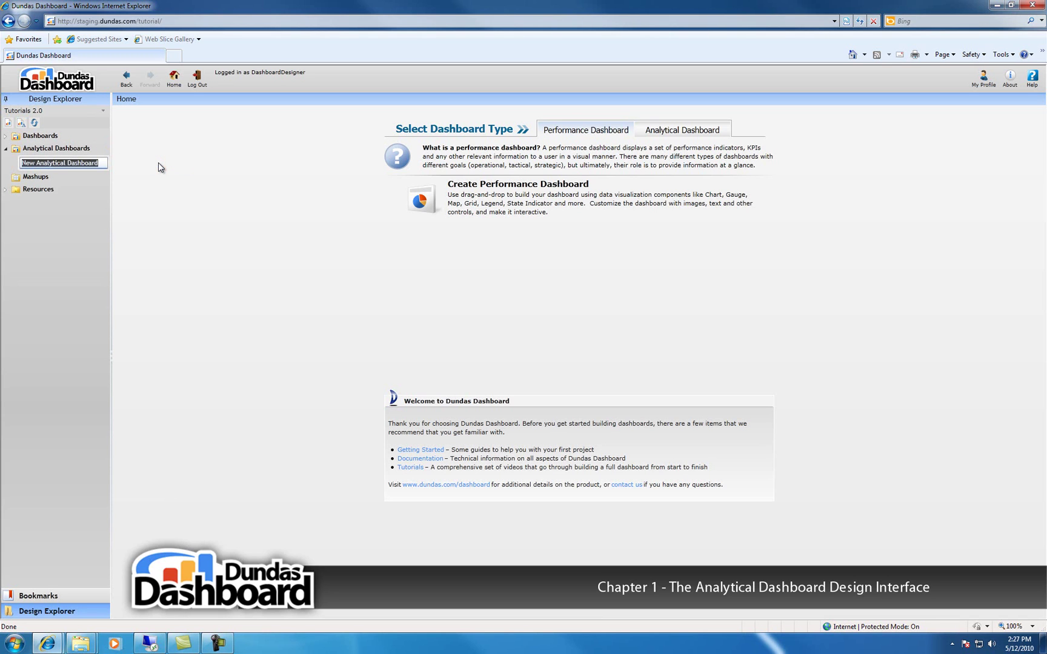
text(4.2.1)
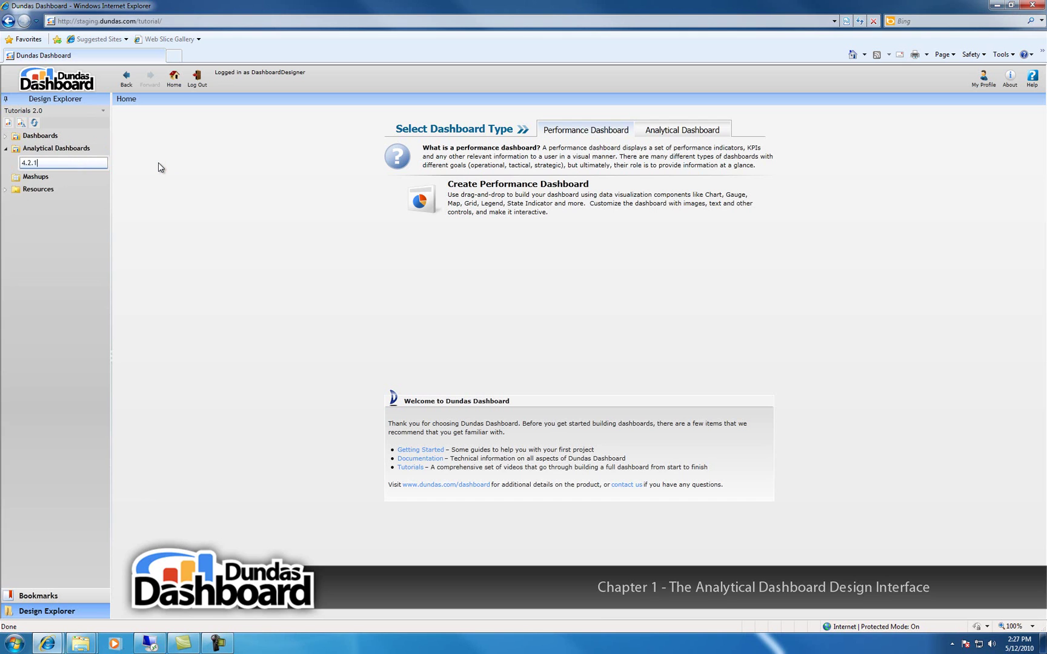
key(Return)
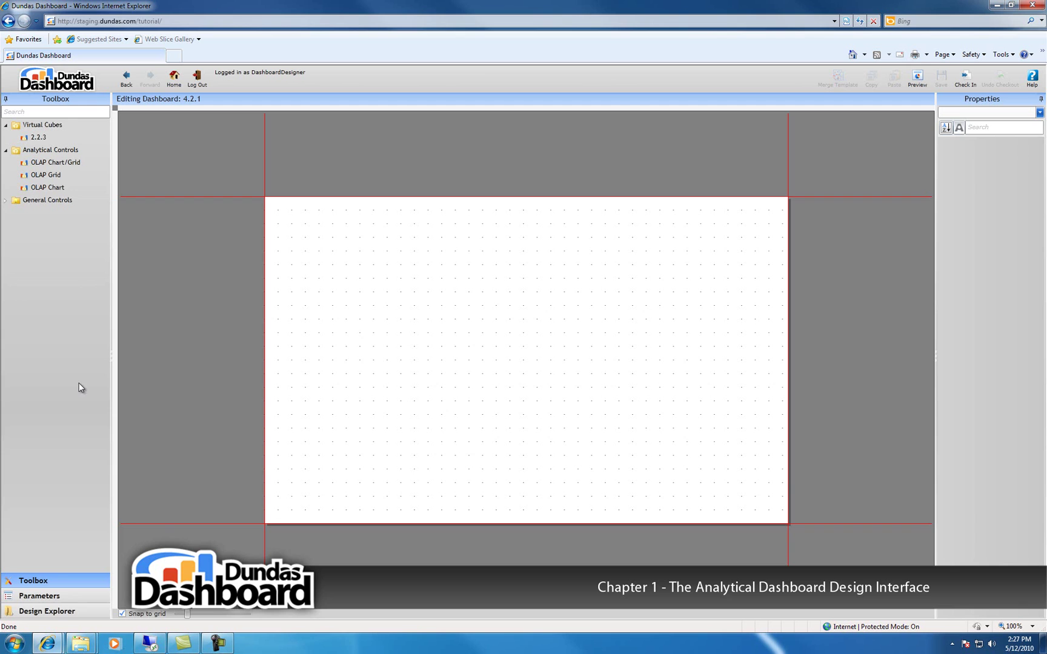
click(65, 609)
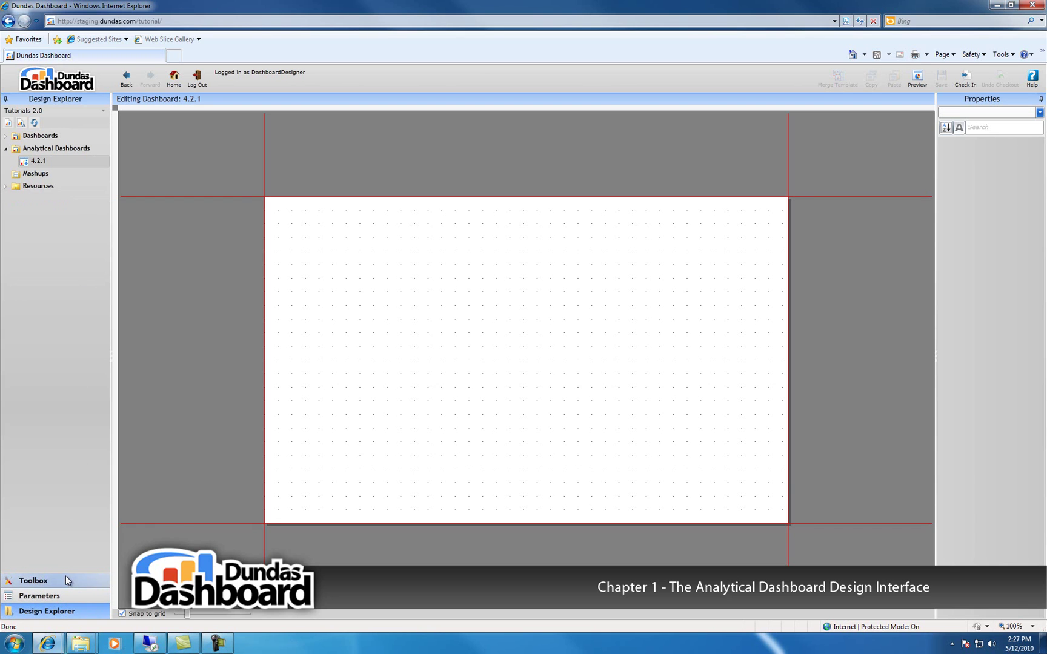
click(66, 578)
click(65, 580)
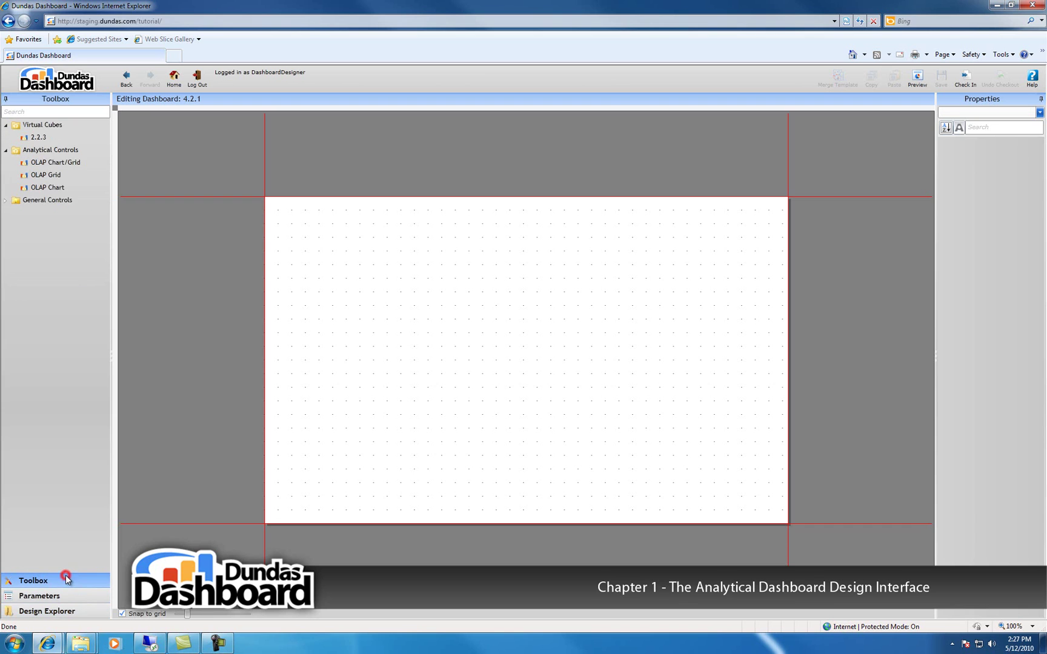
Select the empty canvas to show its 960 by 600 size in Properties.
click(666, 249)
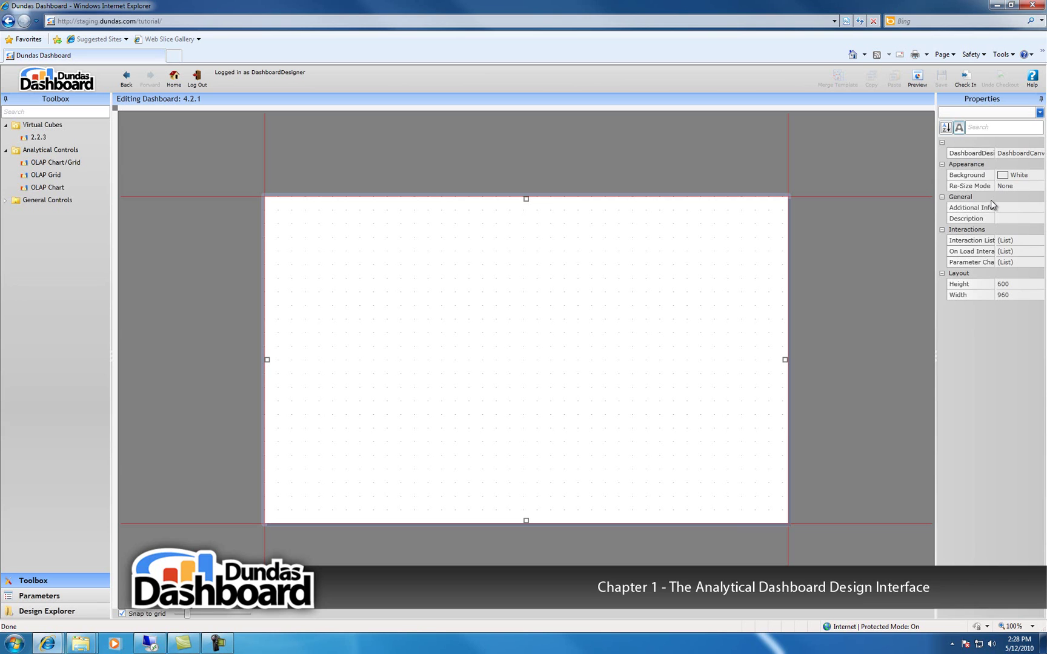
Resize the canvas to height 768 and width 1024.
click(1037, 285)
text(768)
click(1025, 294)
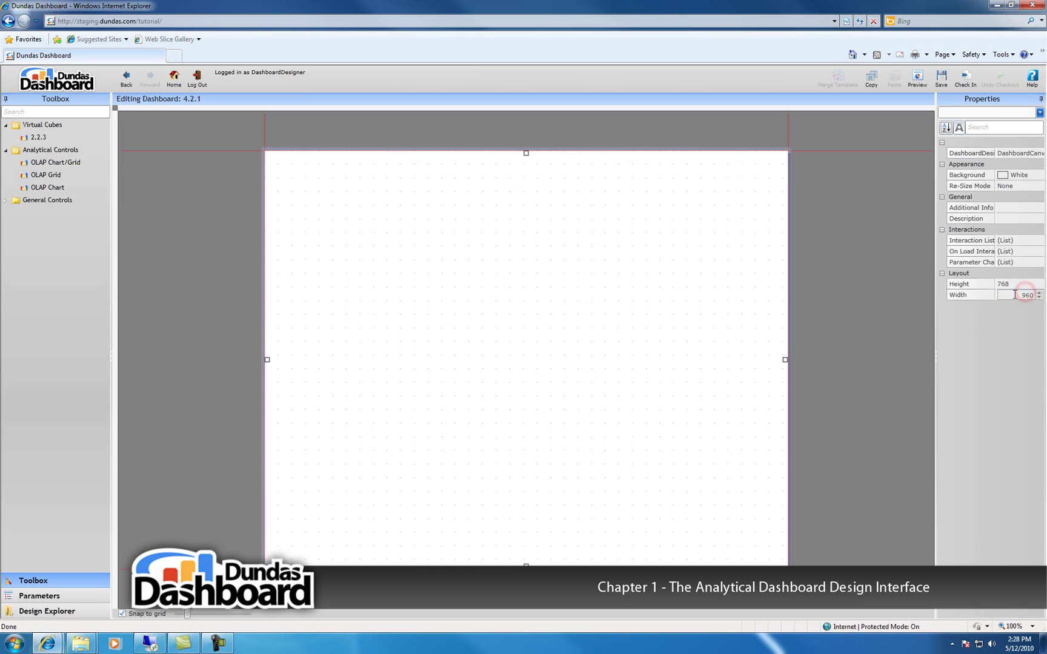
text(1024)
key(Return)
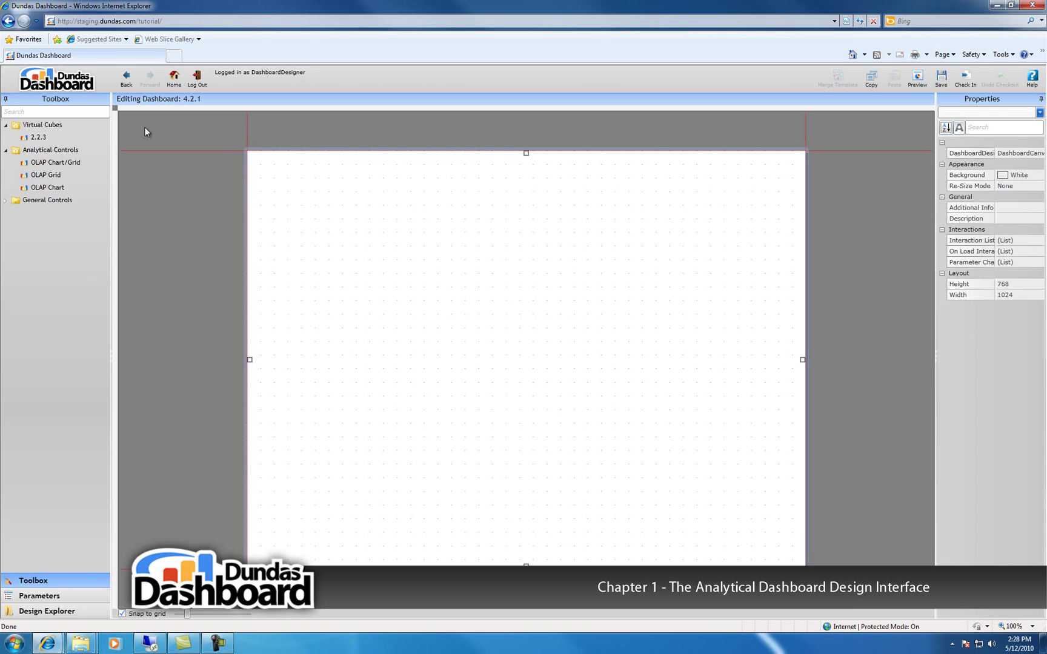
Add a Label from General Controls to the canvas at Left 0, Top 20.
click(5, 200)
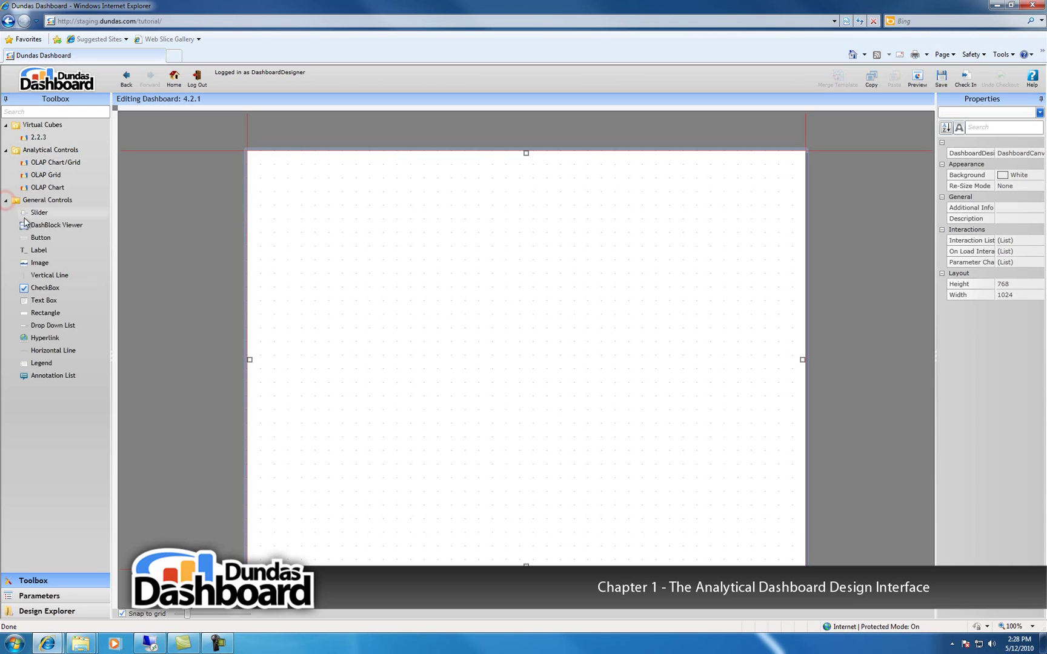
drag(47, 250, 293, 190)
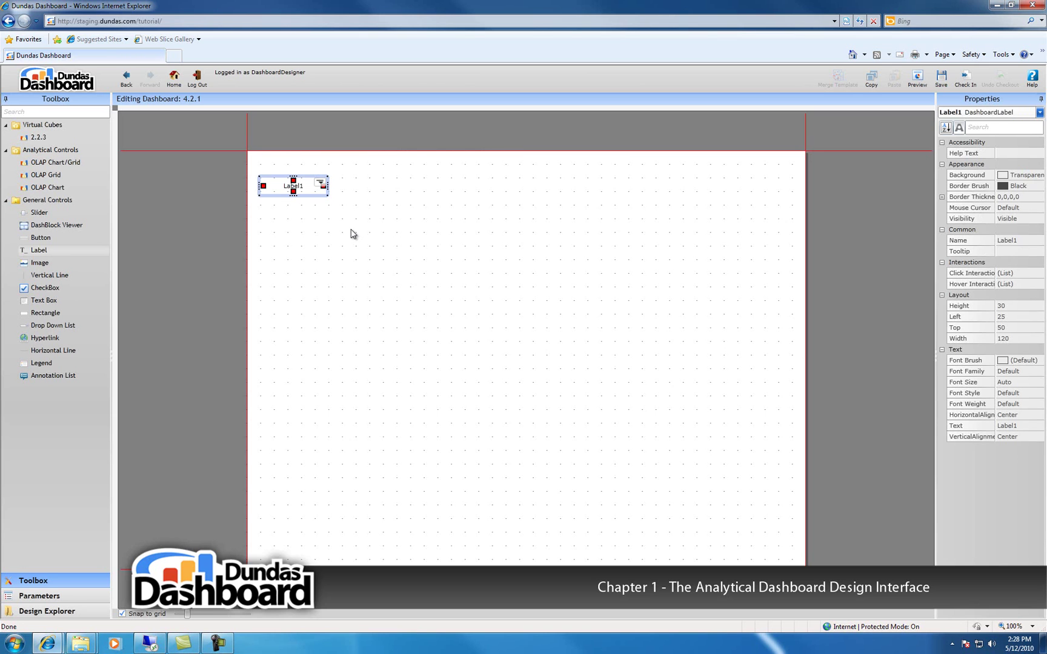
click(1017, 317)
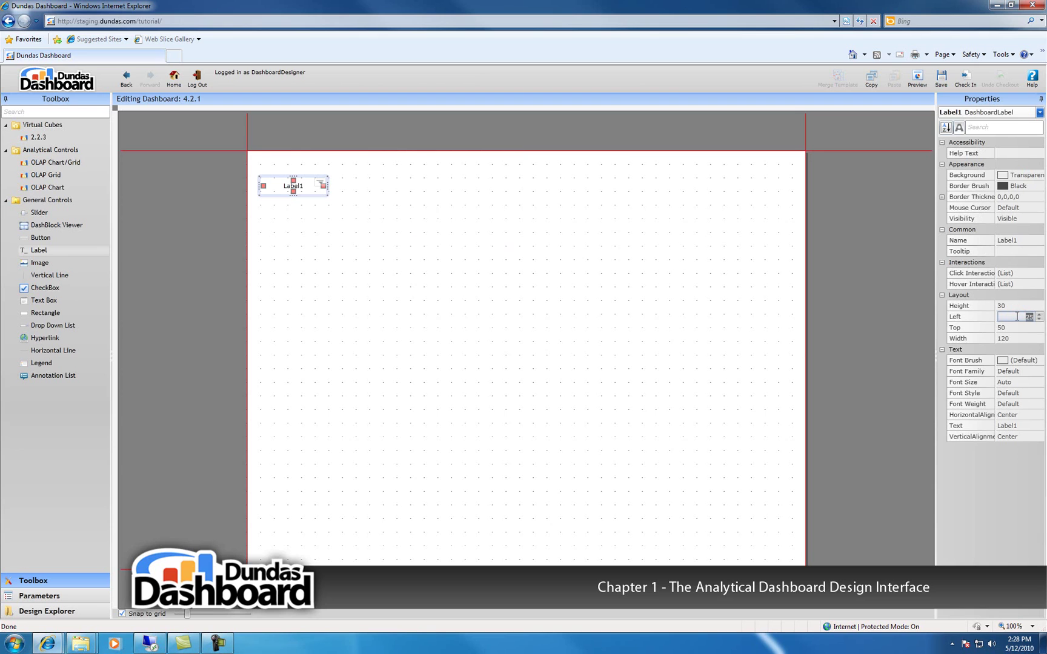
text(0)
click(1011, 328)
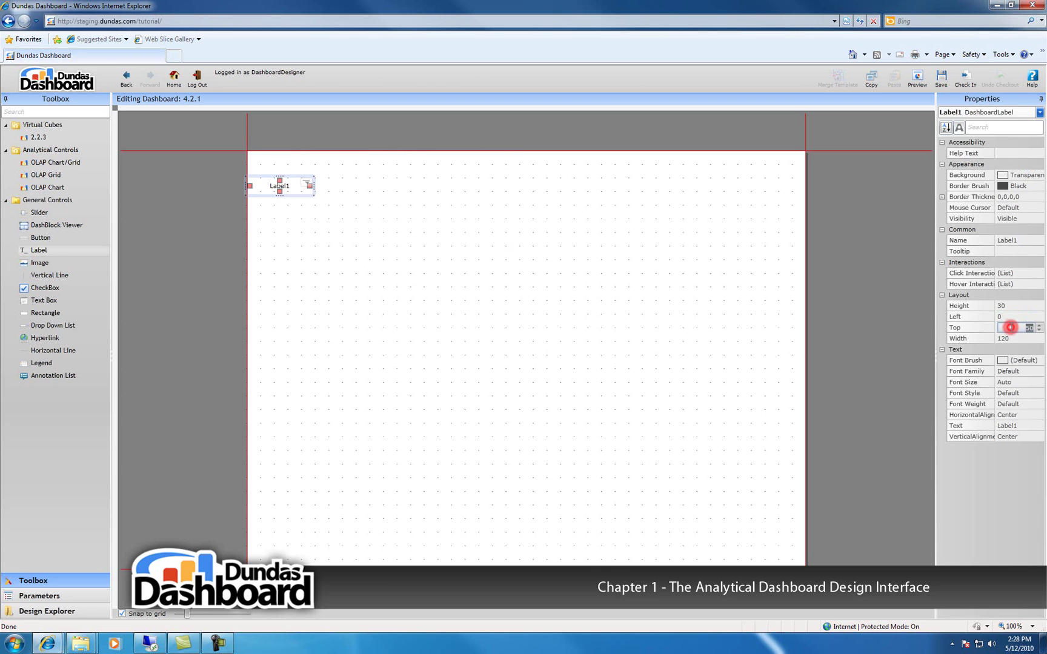
text(20)
key(Return)
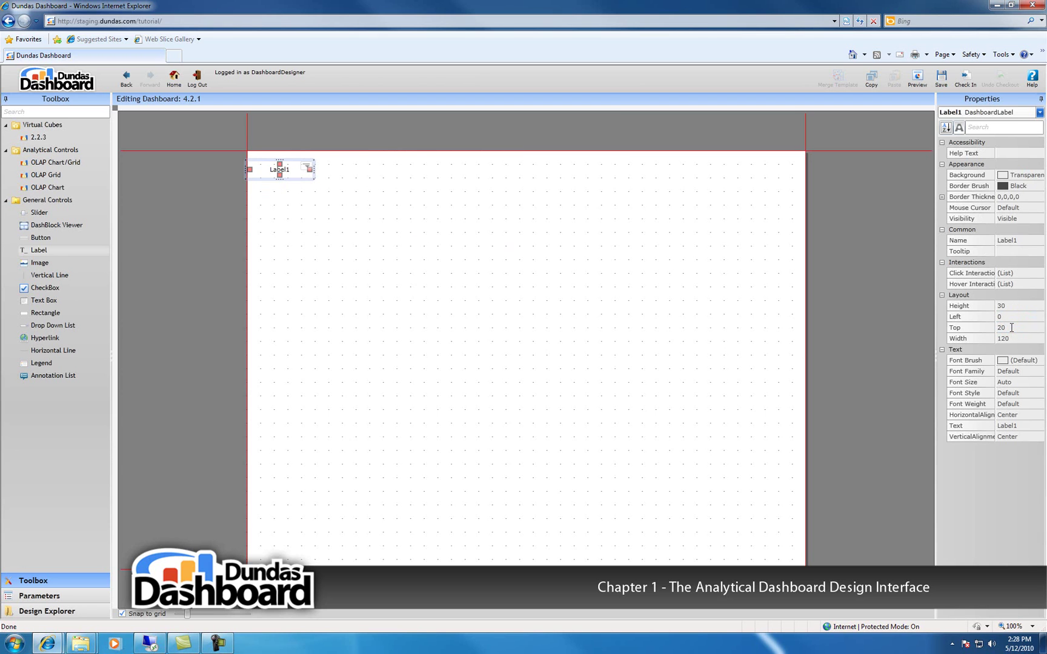
Reselect Label1 and change its Left position to 50.
click(395, 242)
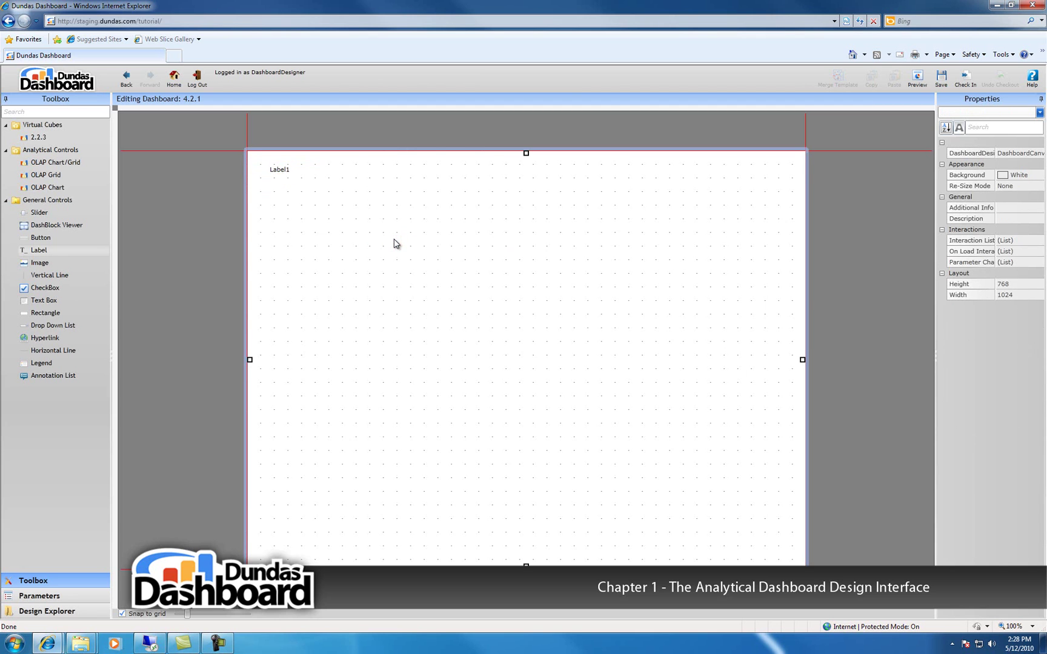
click(268, 172)
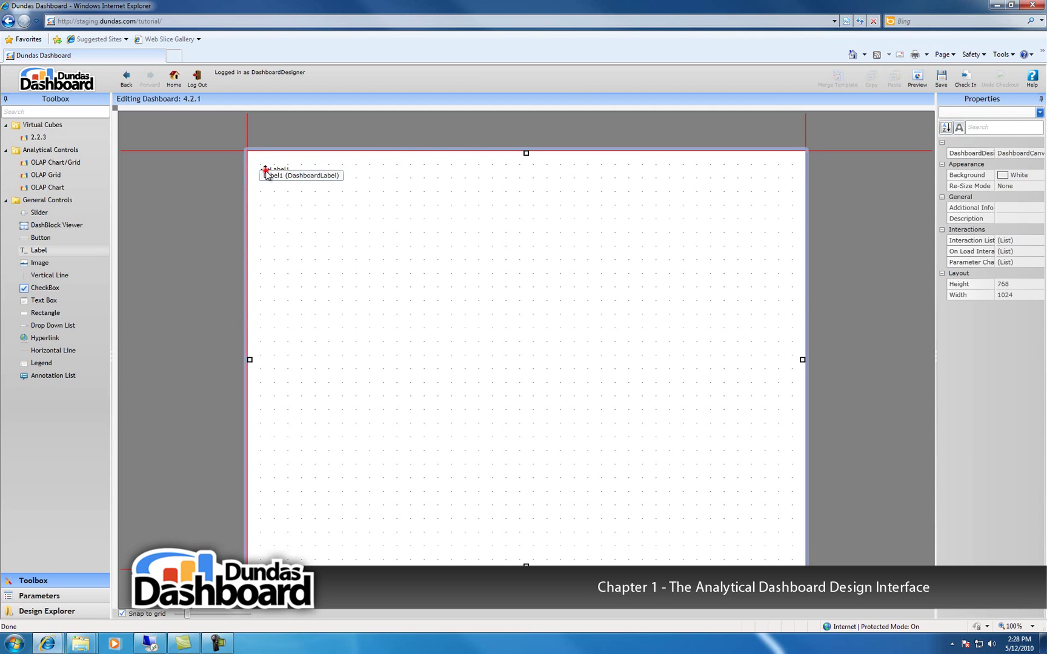
click(1014, 316)
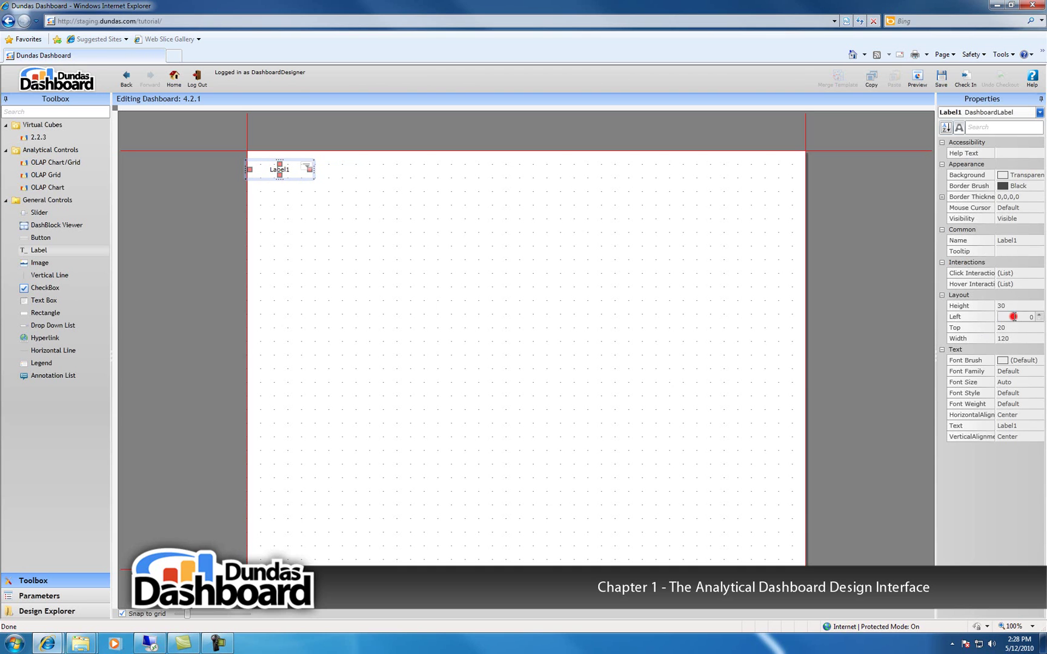
text(50)
key(Return)
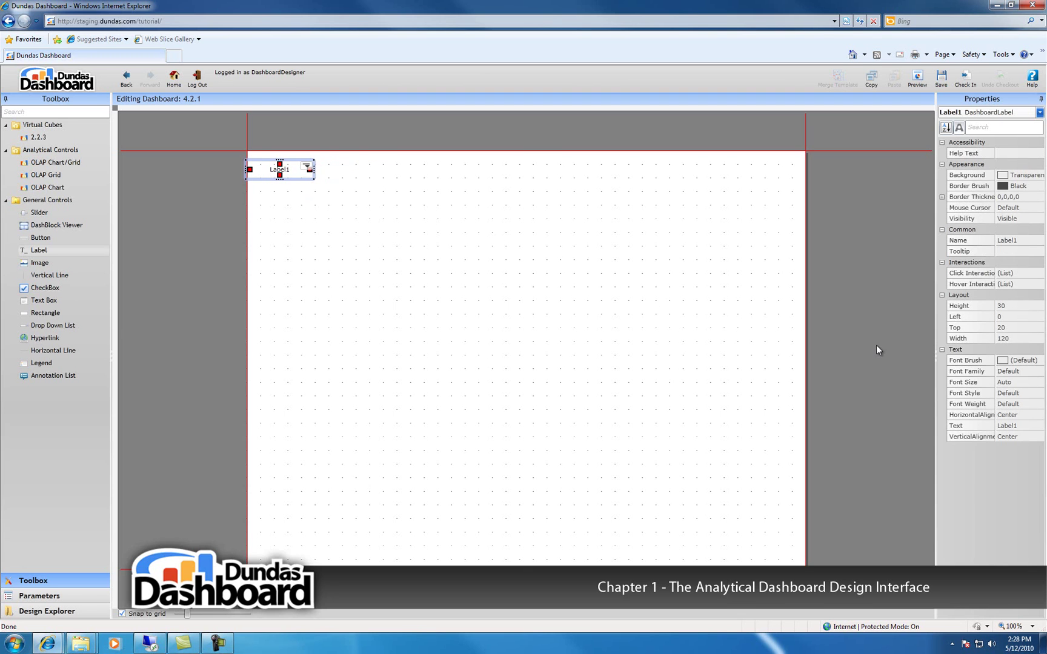
Set Label1's Left to 50 and its height to 400.
click(1016, 316)
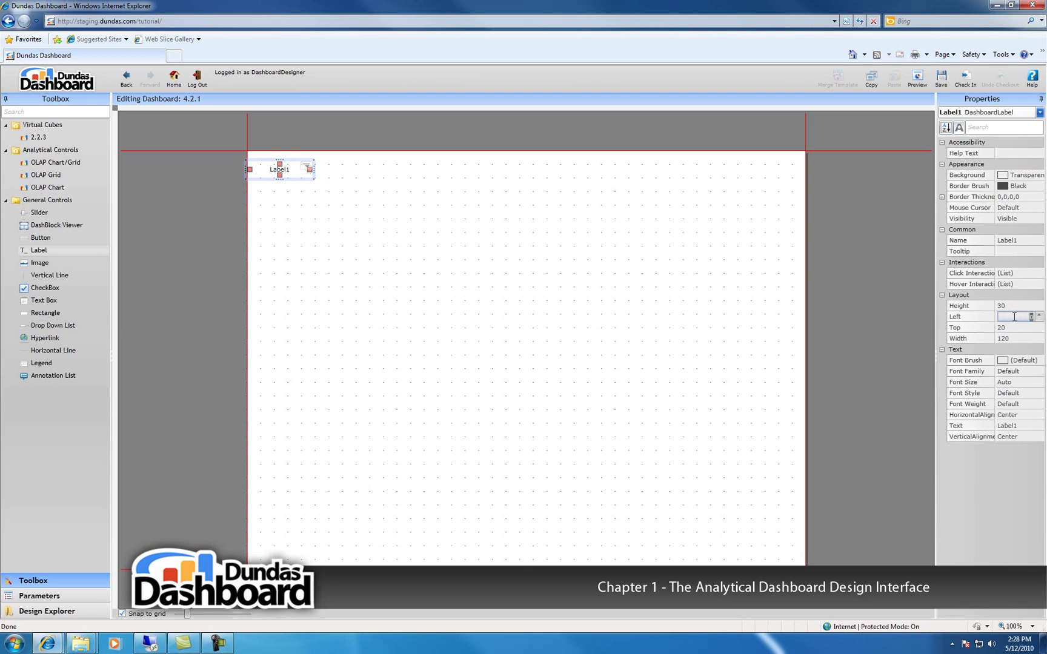
text(50)
key(Return)
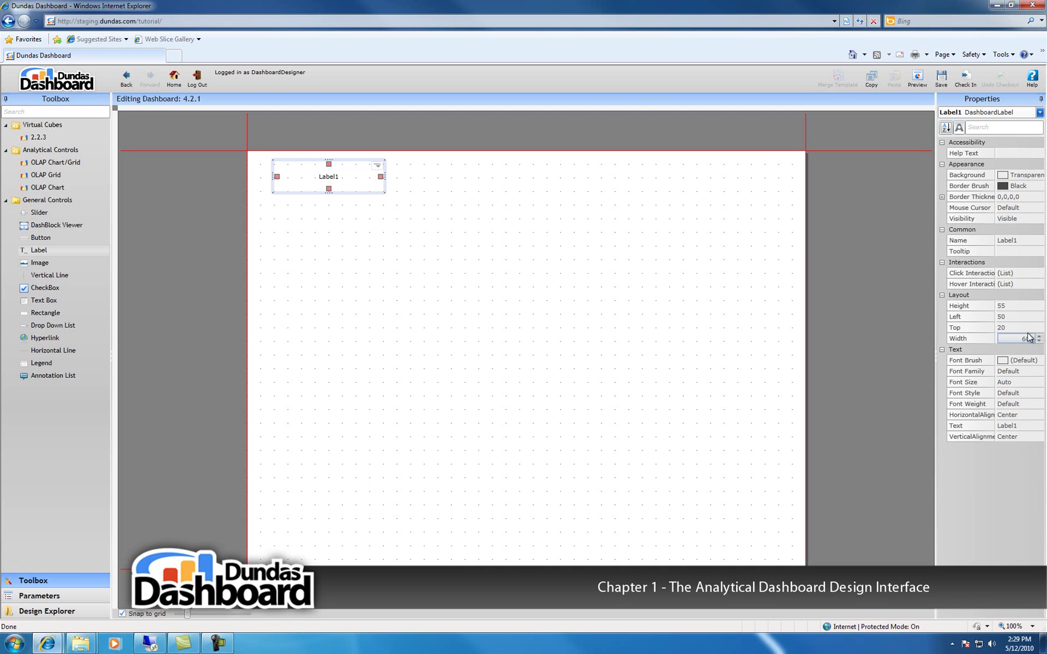
click(1028, 306)
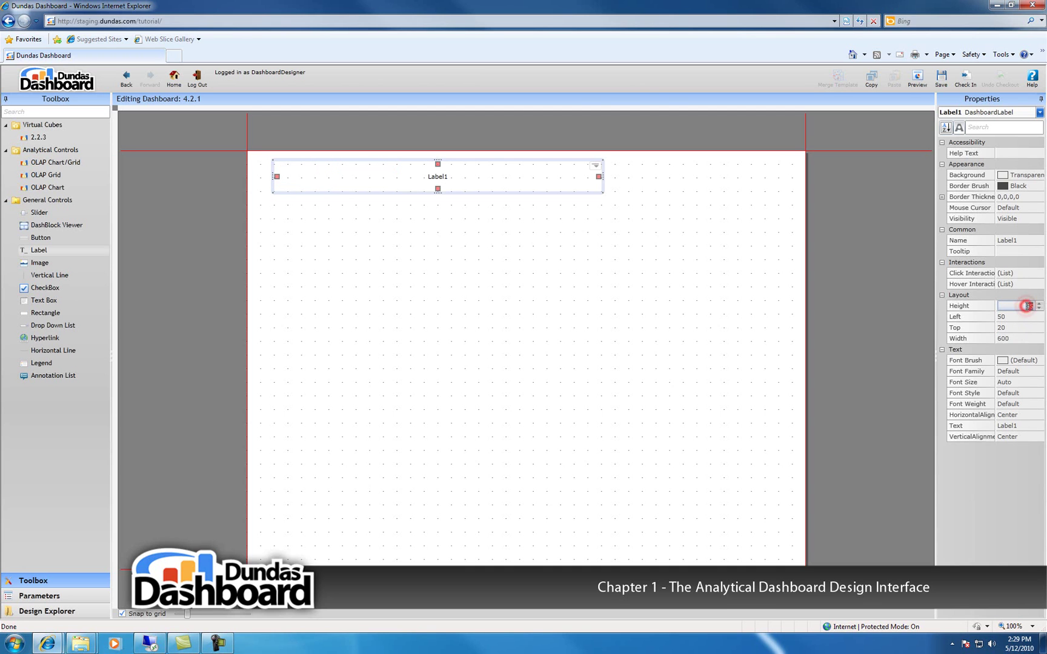
text(400)
key(Return)
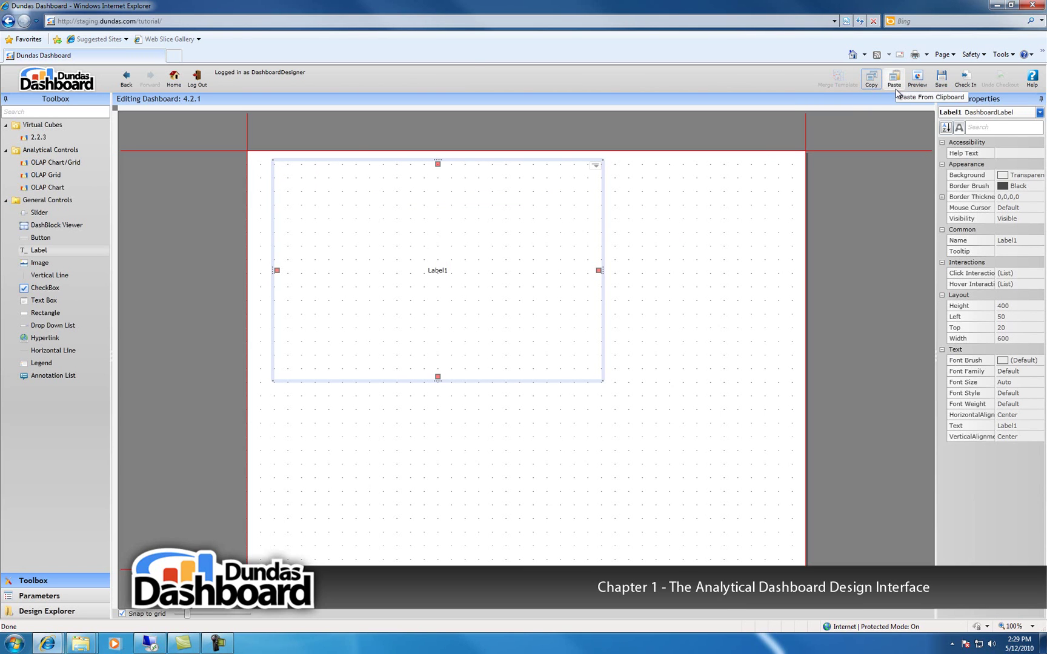
click(894, 79)
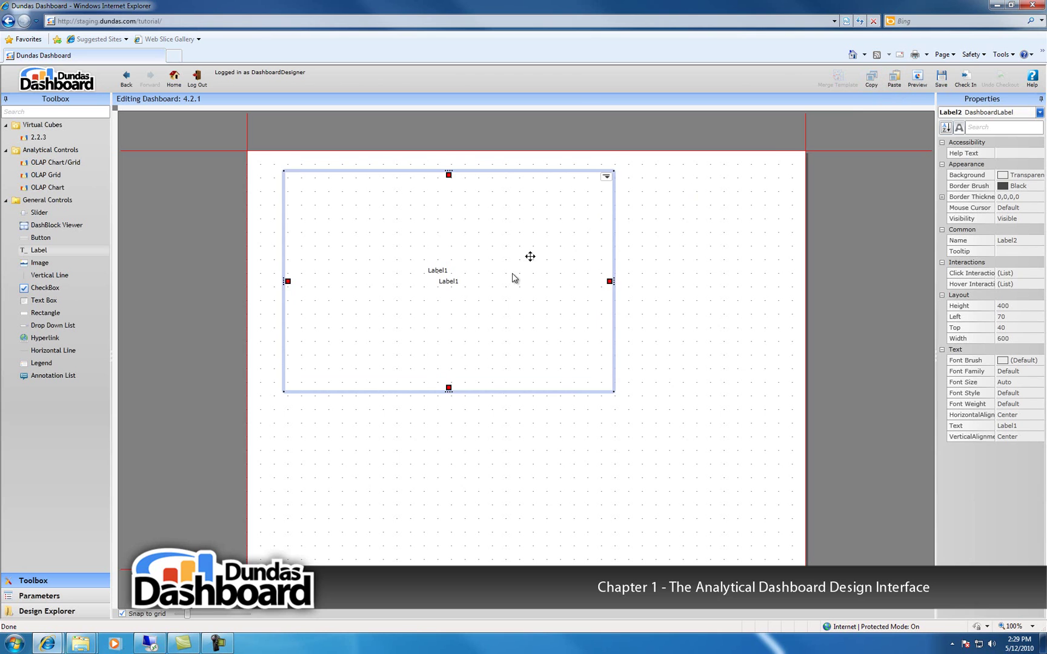
drag(512, 273, 632, 362)
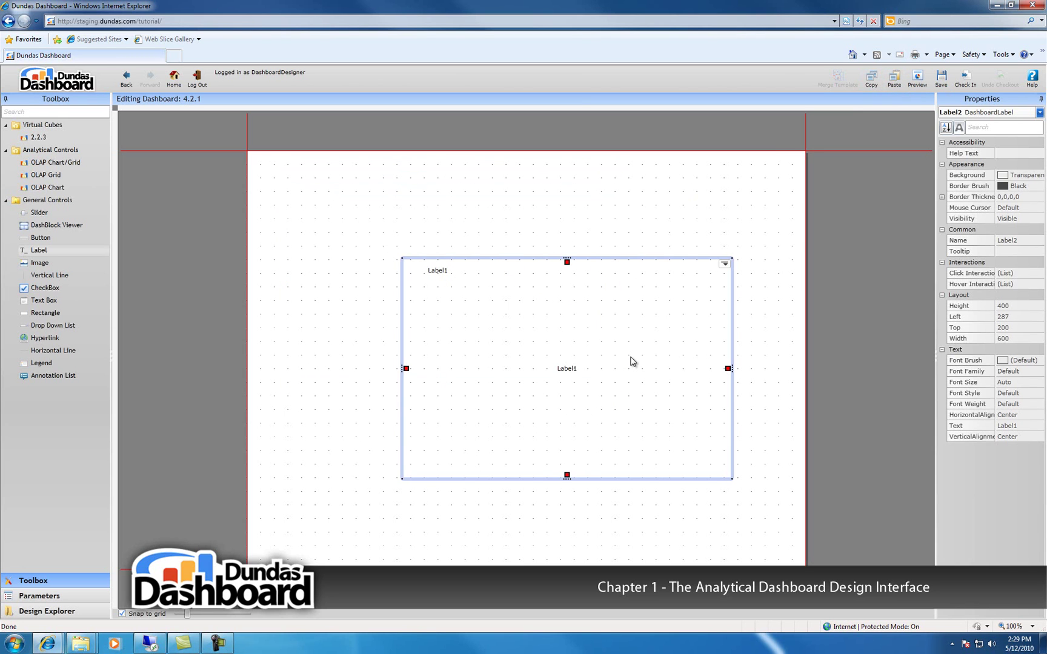
key(Delete)
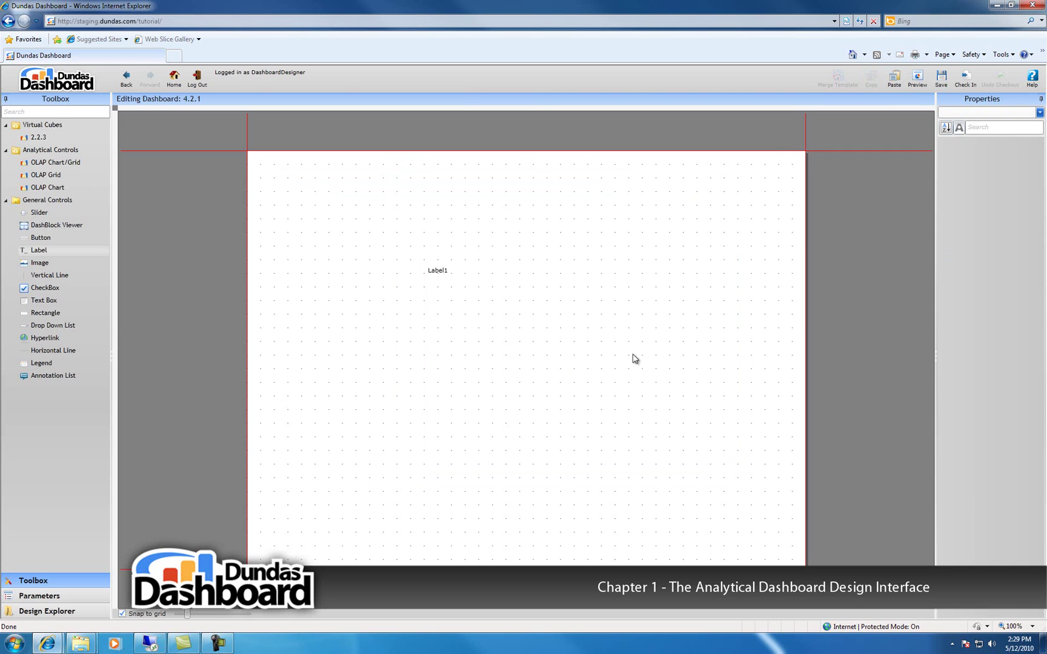
Preview the 4.2.1 dashboard, close the preview, and save it.
click(915, 87)
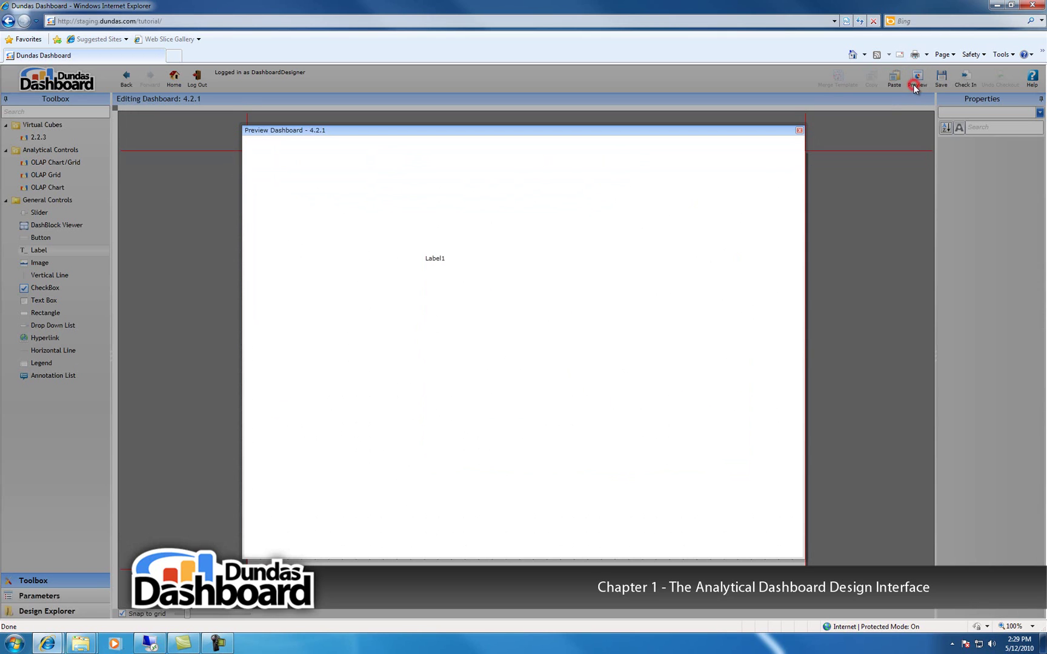
click(799, 131)
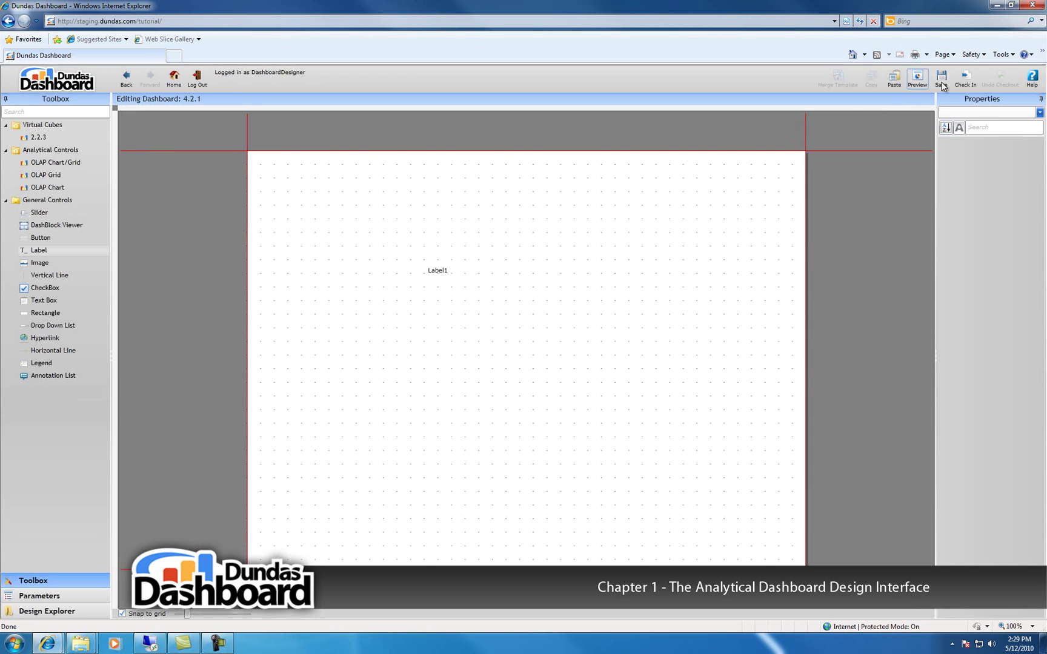
click(949, 80)
Check in the 4.2.1 dashboard with the comment 'Draft'.
click(973, 87)
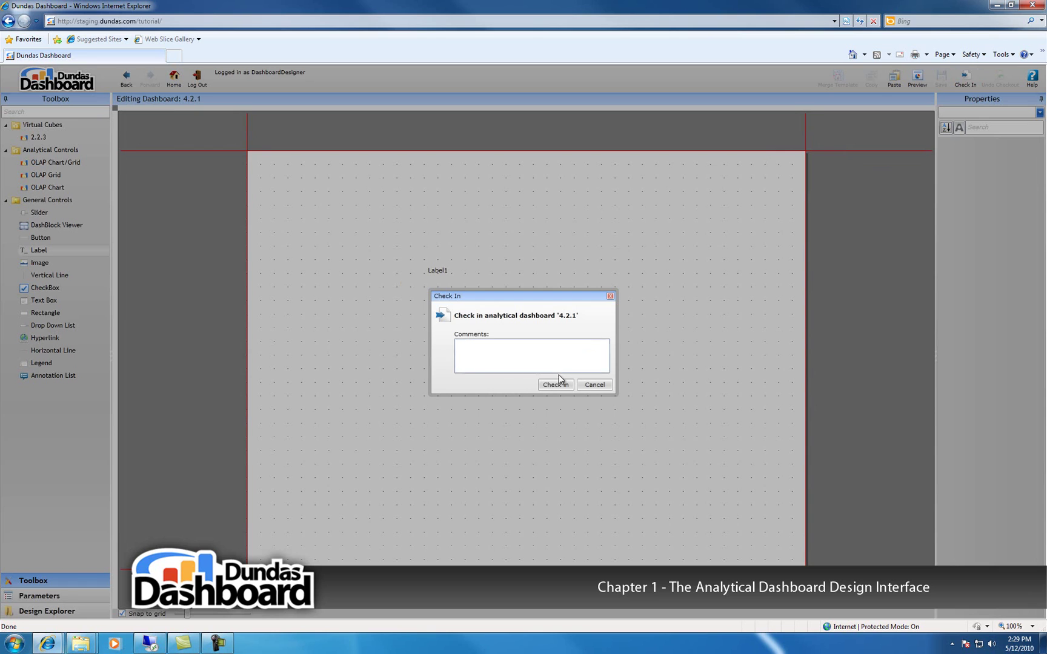
click(550, 362)
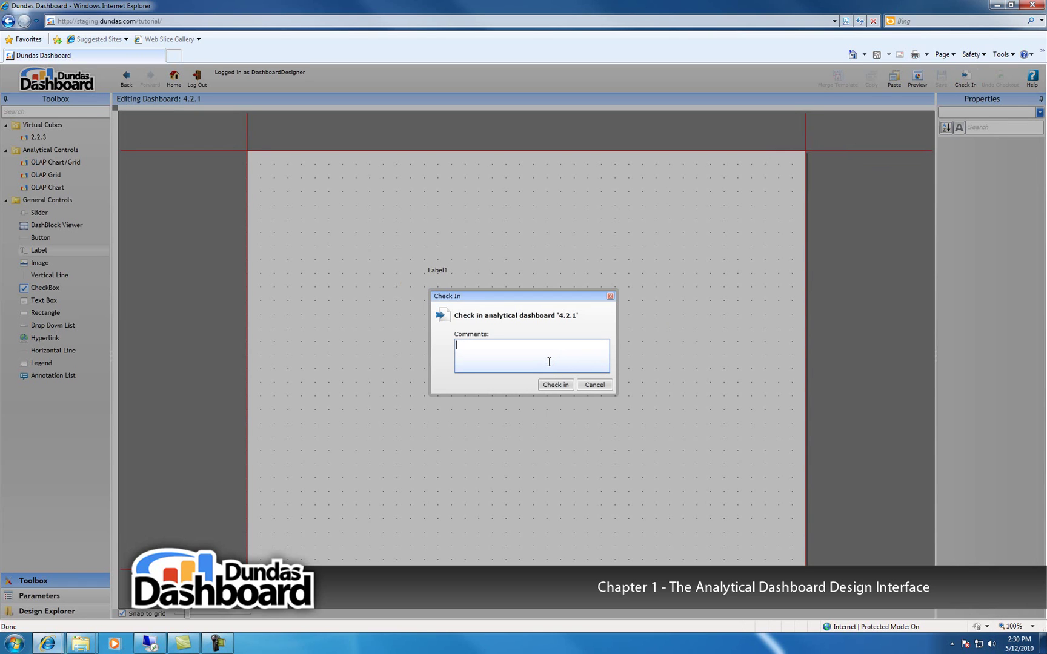
text(Draft)
click(556, 384)
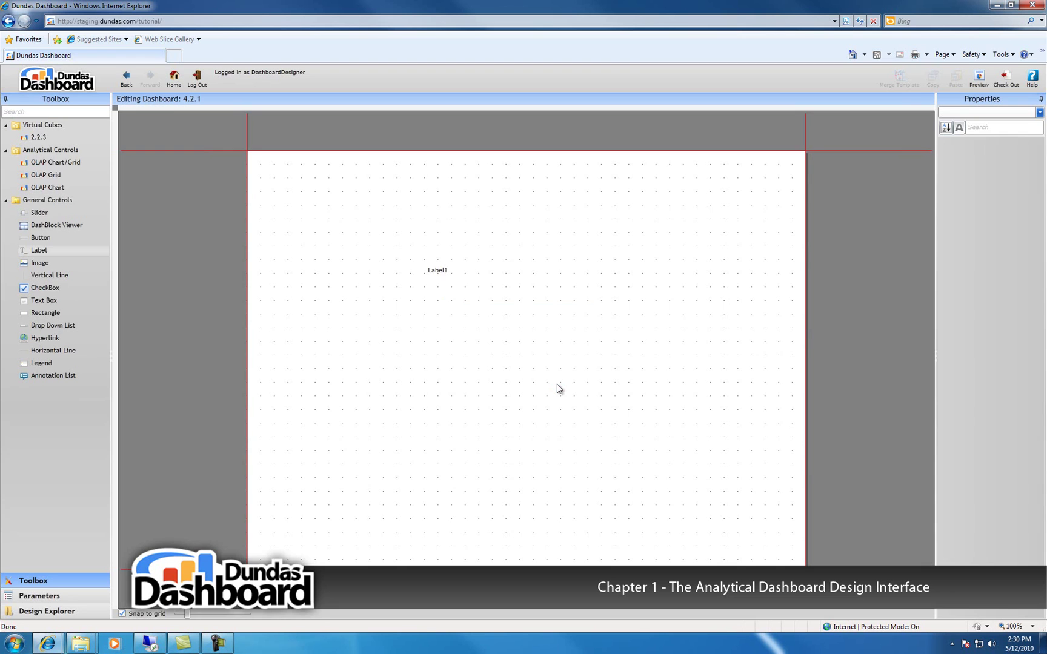